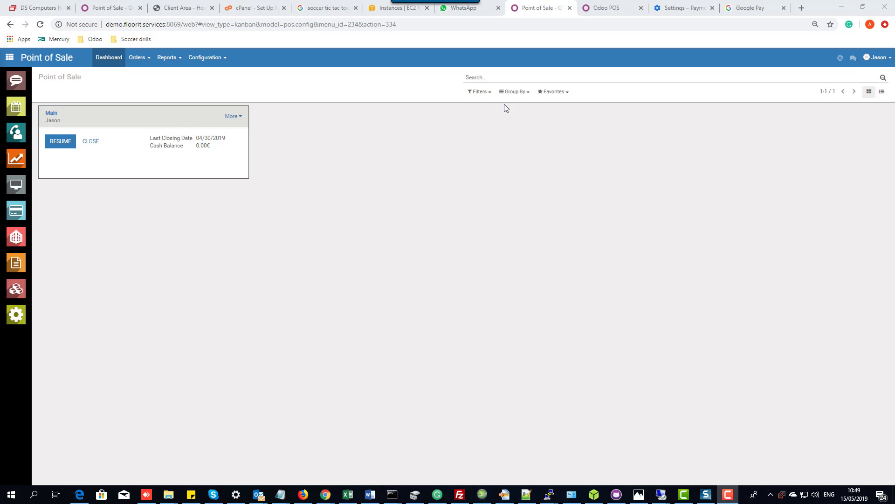
# Glance at the open POS session, return to the Point of Sale dashboard, then show the apps home screen.
pyautogui.click(606, 9)
pyautogui.click(541, 9)
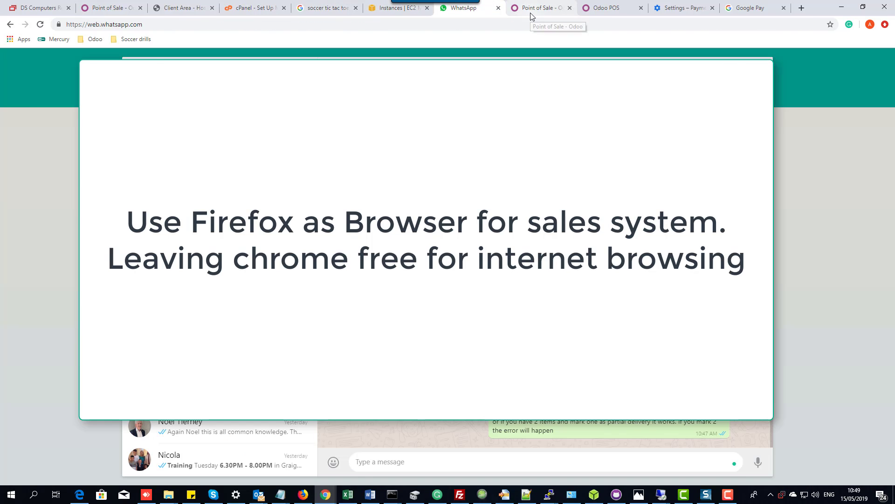
pyautogui.click(530, 12)
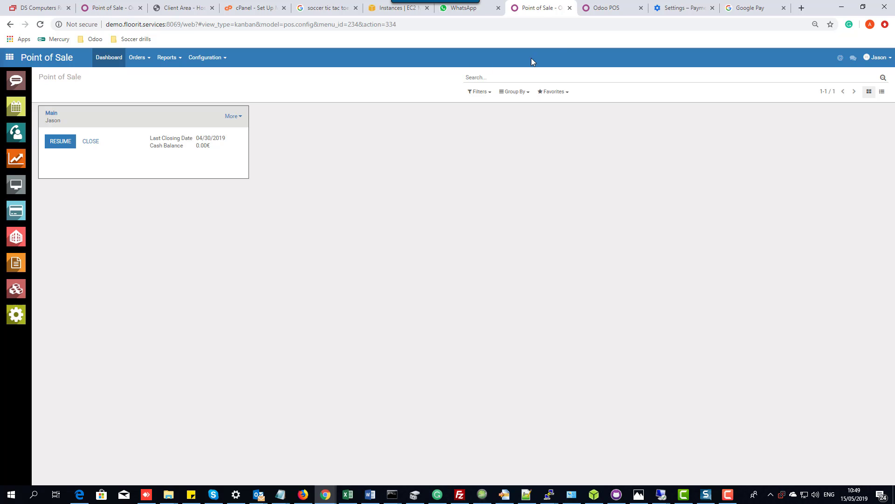
pyautogui.click(610, 8)
pyautogui.click(541, 10)
pyautogui.click(10, 59)
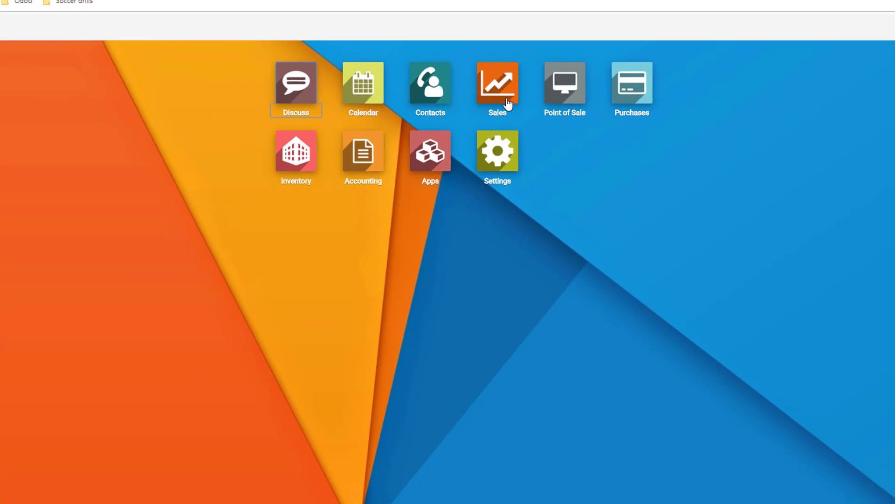
# View the Sales Orders list in the Sales app.
pyautogui.click(507, 108)
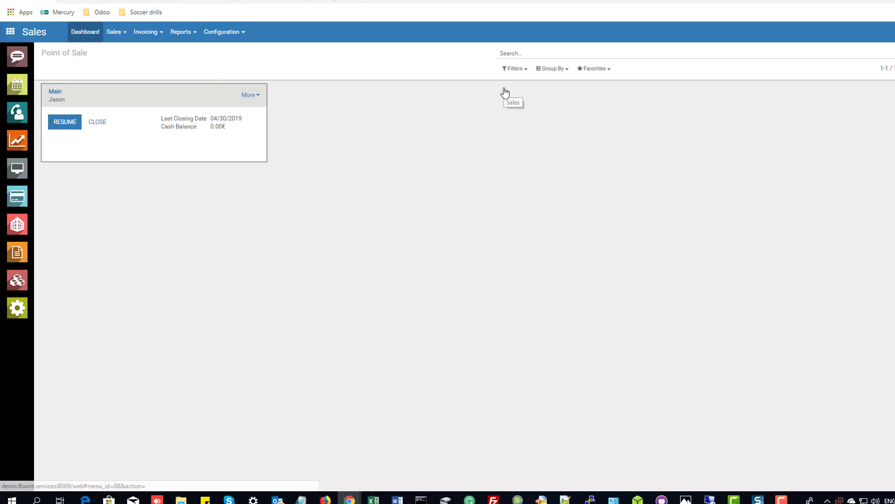
pyautogui.click(121, 41)
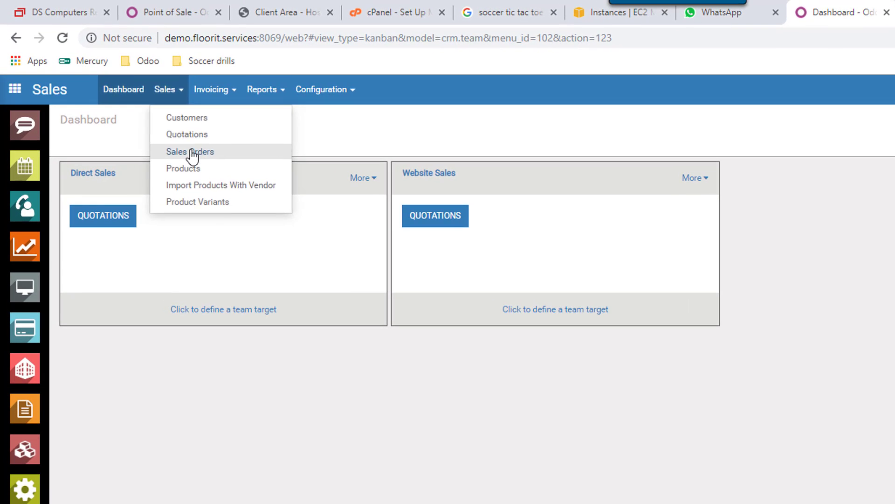
pyautogui.click(131, 75)
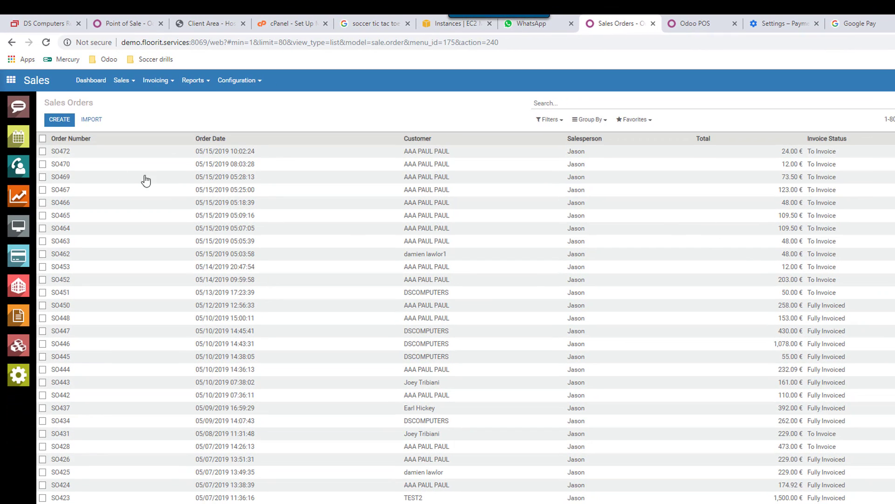
# Inspect refund INV/2019/0198 and its print options from Accounting's Customer Invoices list.
pyautogui.click(11, 80)
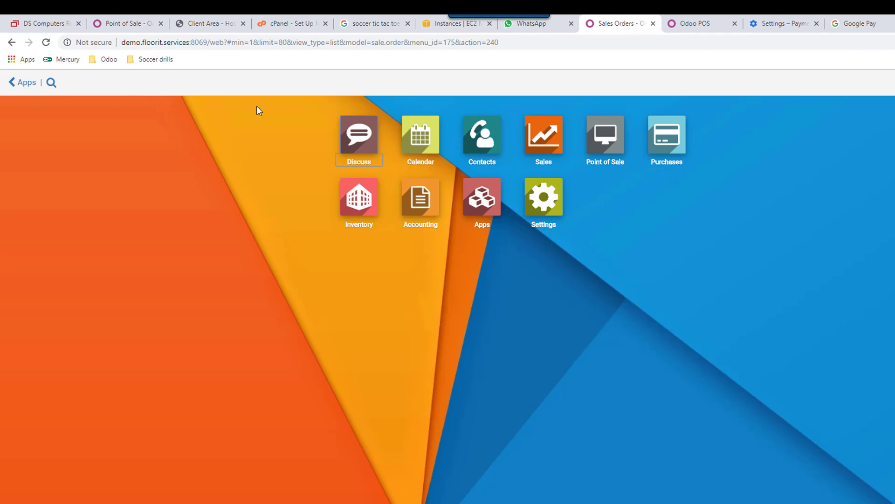
pyautogui.click(430, 204)
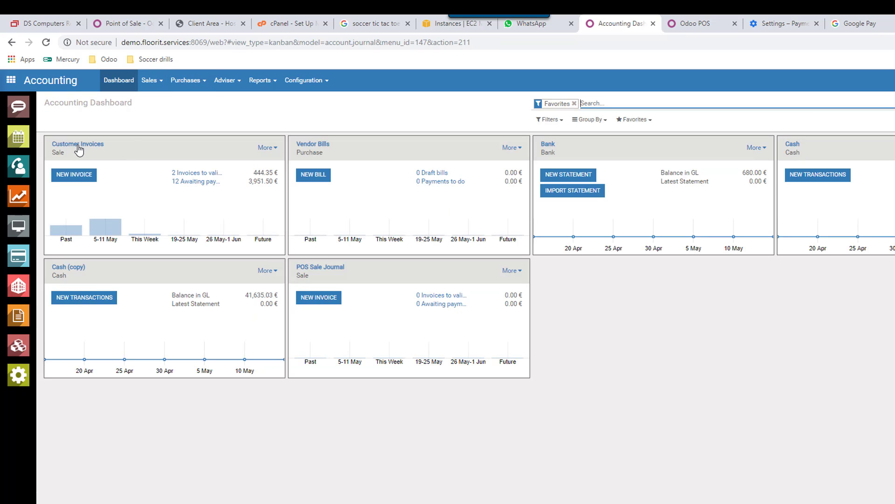
pyautogui.click(77, 146)
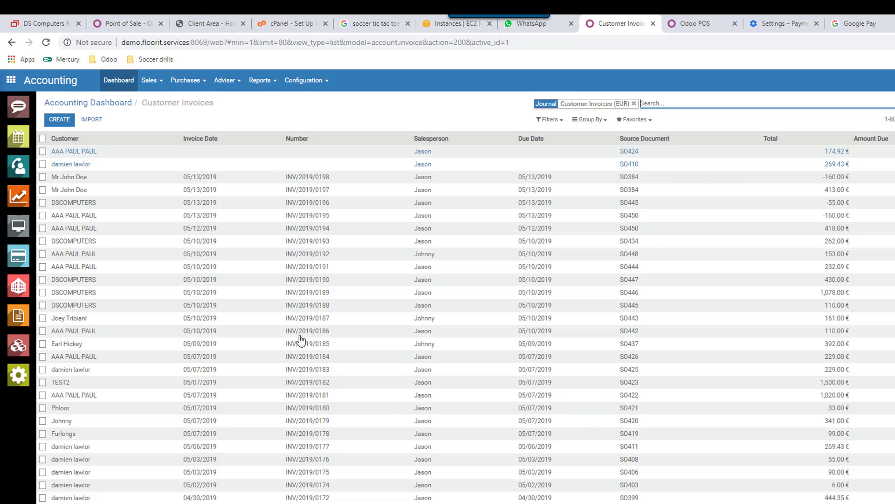
pyautogui.click(67, 178)
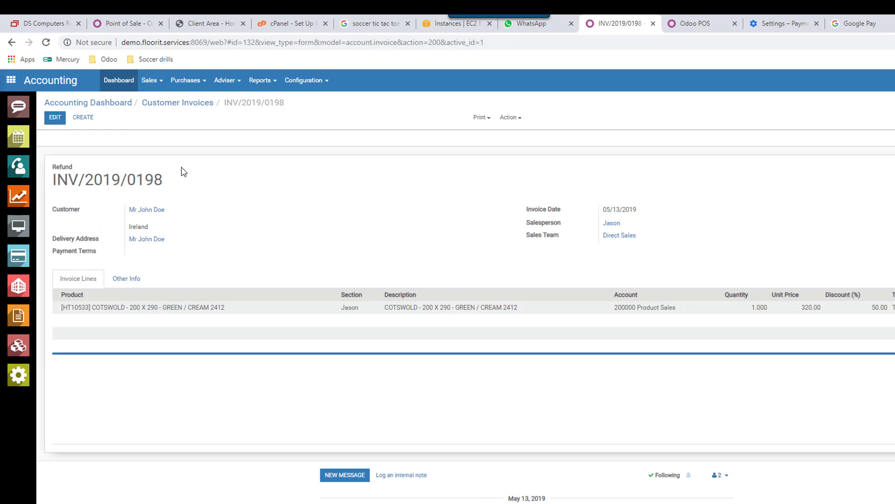
pyautogui.click(488, 119)
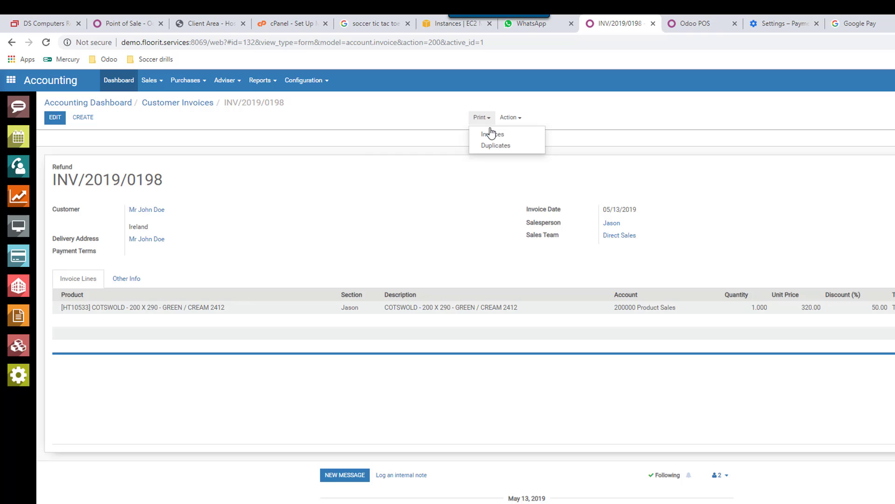
pyautogui.click(369, 141)
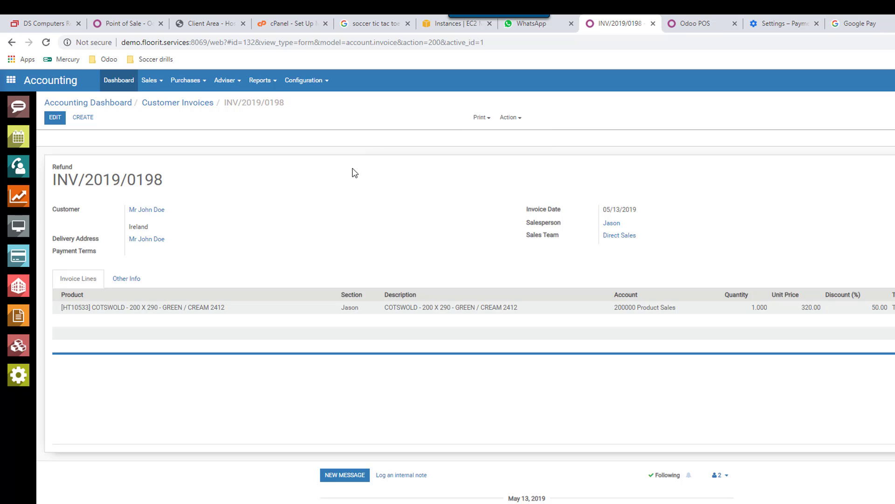
pyautogui.click(93, 109)
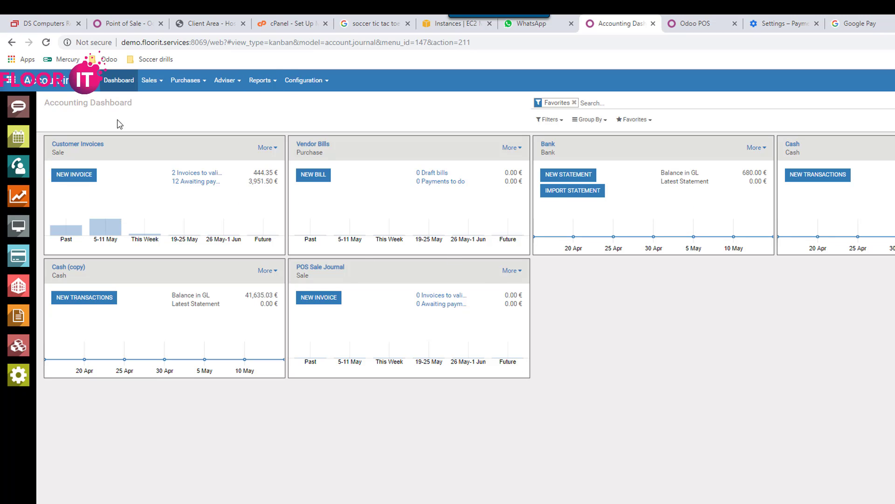
# Start the POS session with the first cashier, then move between the POS and Accounting tabs.
pyautogui.click(698, 27)
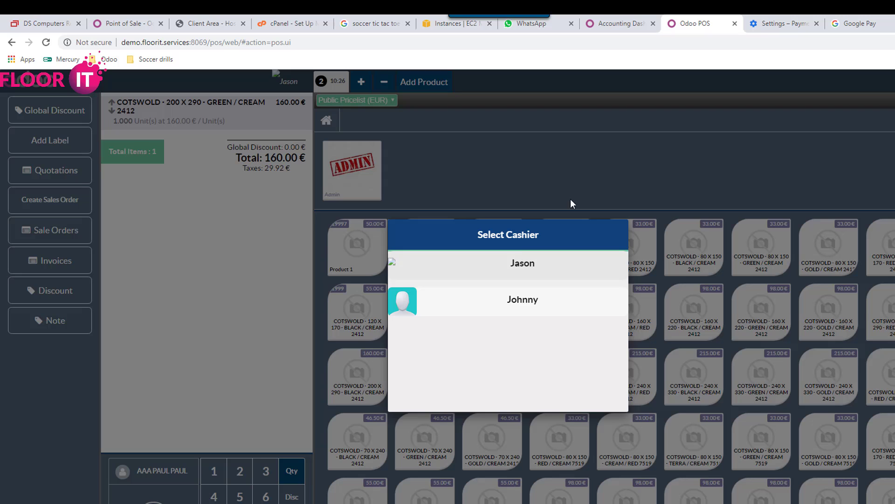
pyautogui.click(517, 268)
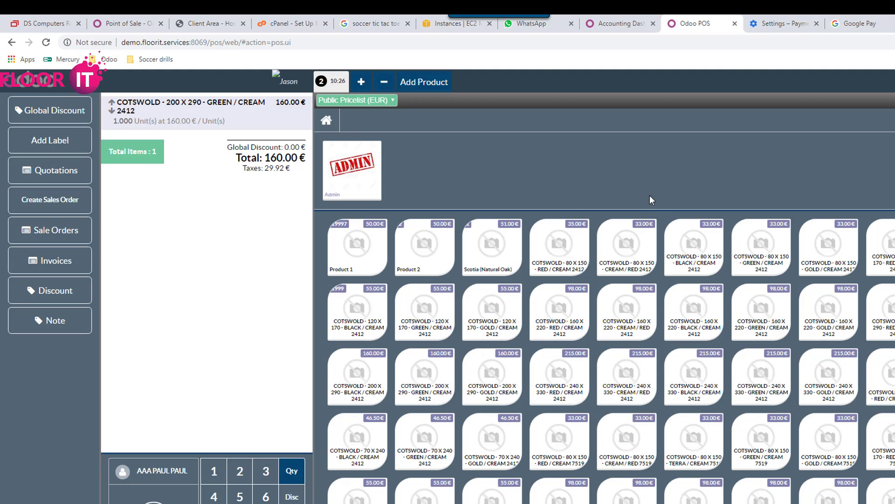
pyautogui.click(620, 24)
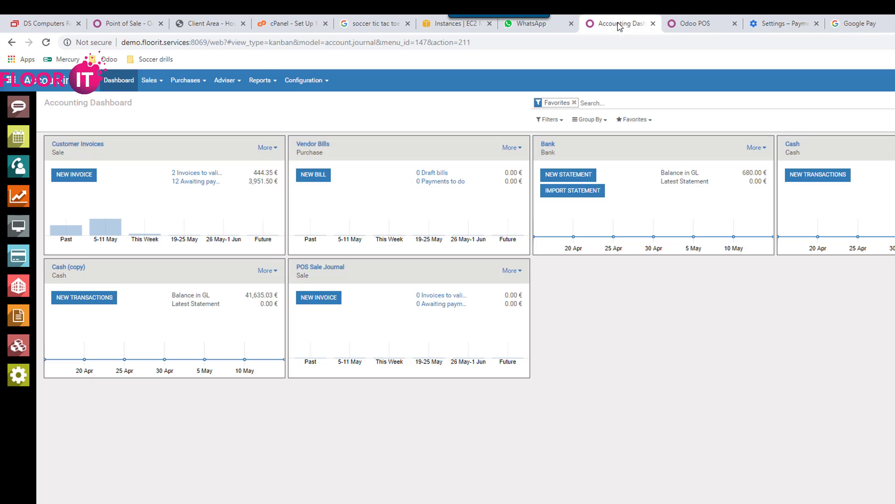
pyautogui.click(681, 26)
pyautogui.click(622, 26)
pyautogui.click(681, 26)
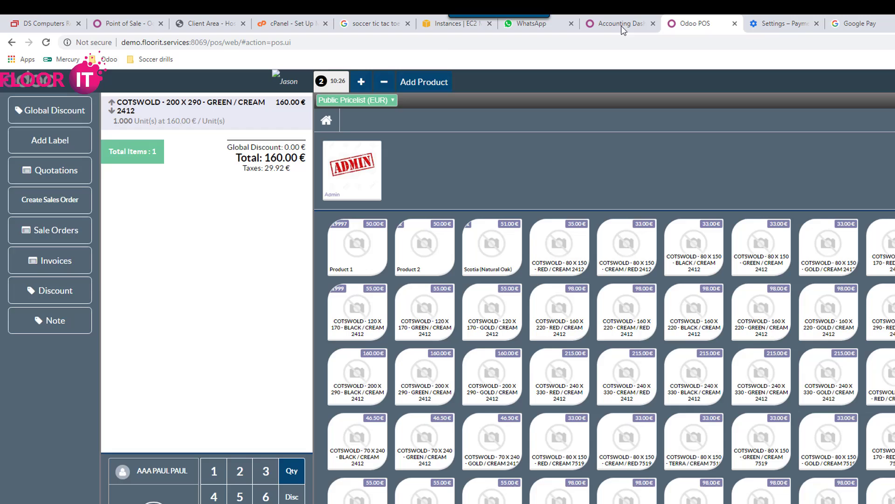
pyautogui.click(623, 26)
pyautogui.click(683, 26)
pyautogui.click(622, 25)
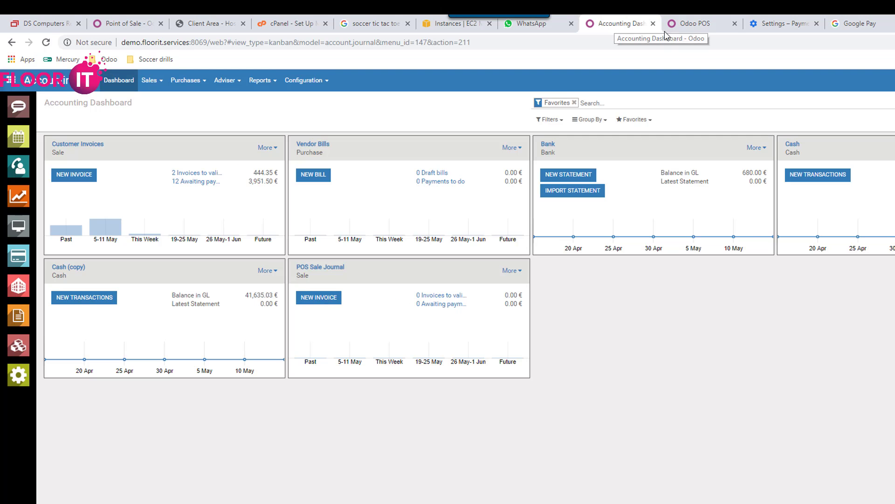
# Close the Google Pay and payment-methods settings tabs, ending on the Accounting Dashboard tab.
pyautogui.click(687, 27)
pyautogui.click(801, 26)
pyautogui.click(879, 25)
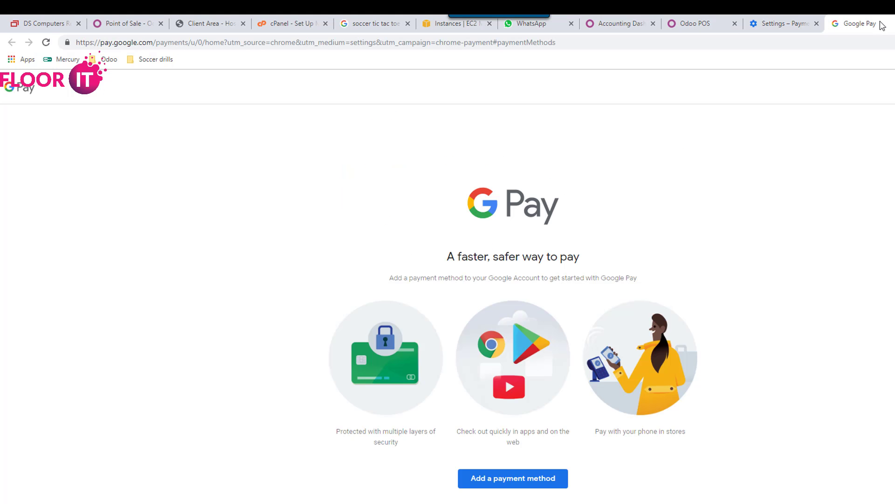
pyautogui.click(892, 29)
pyautogui.hotkey('ctrl', 'w')
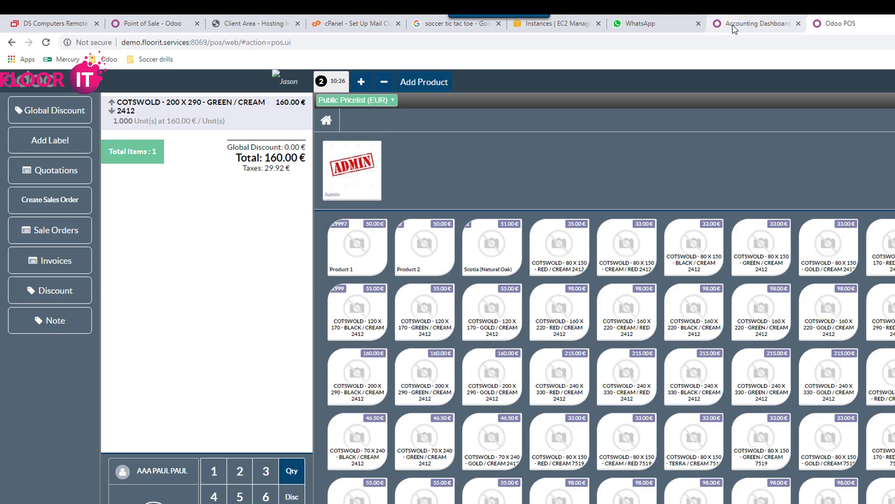
pyautogui.click(733, 25)
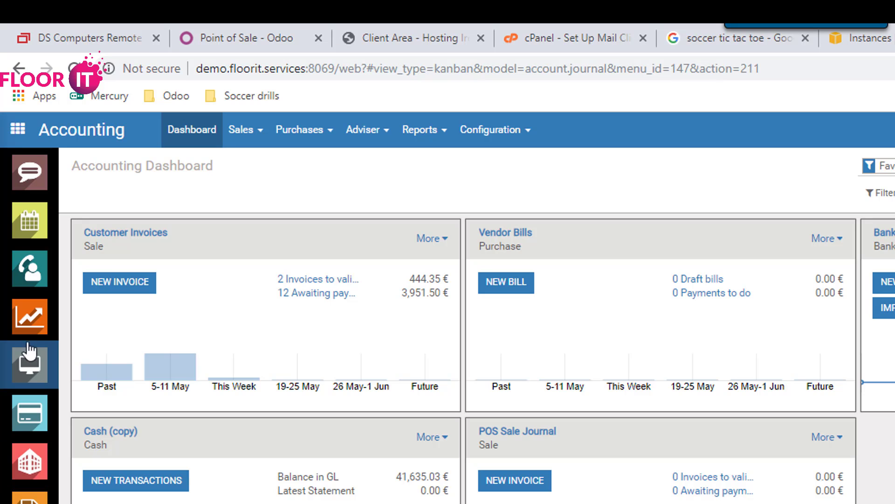
# Open Sales in a new tab and switch it to Point of Sale, then return to the POS register tab.
pyautogui.rightClick(29, 327)
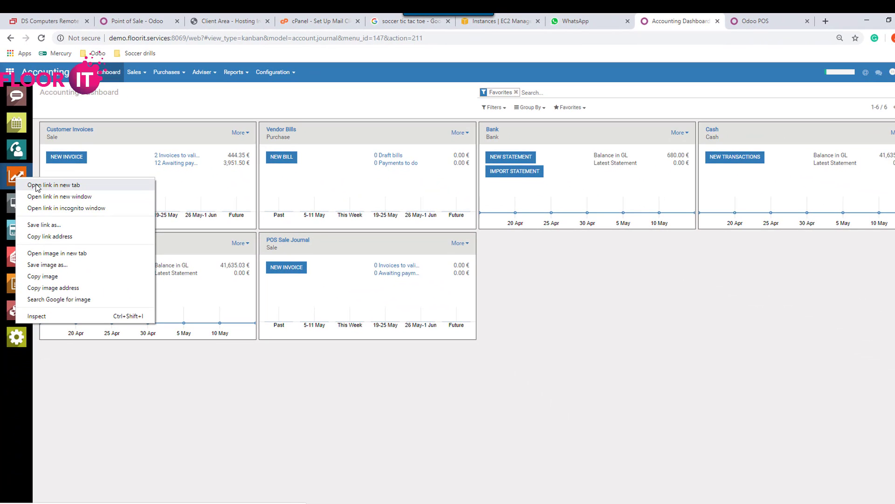
pyautogui.click(37, 186)
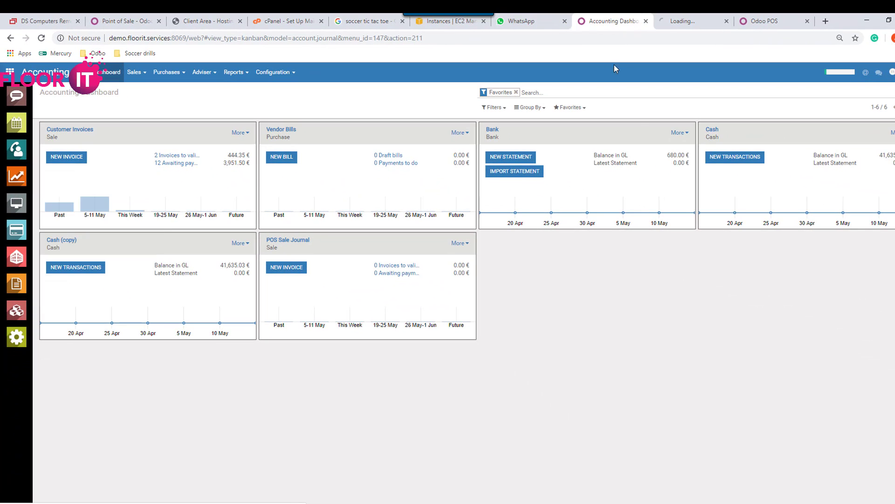
pyautogui.click(683, 21)
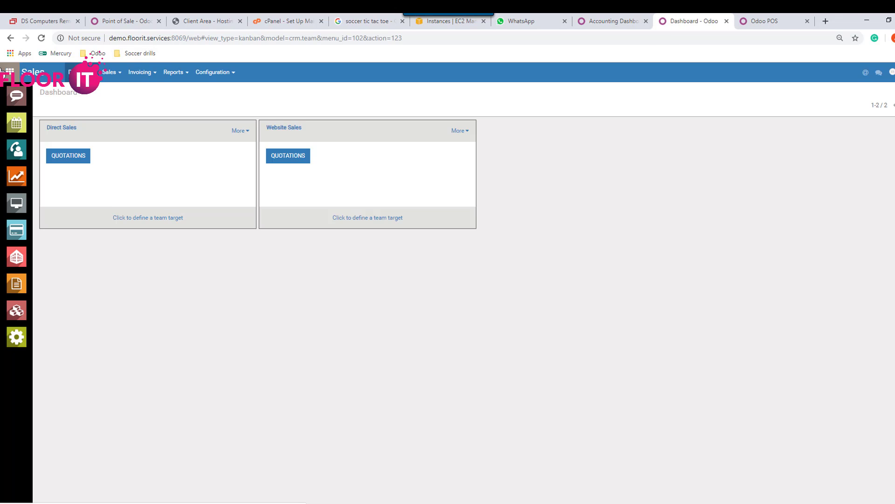
pyautogui.click(10, 71)
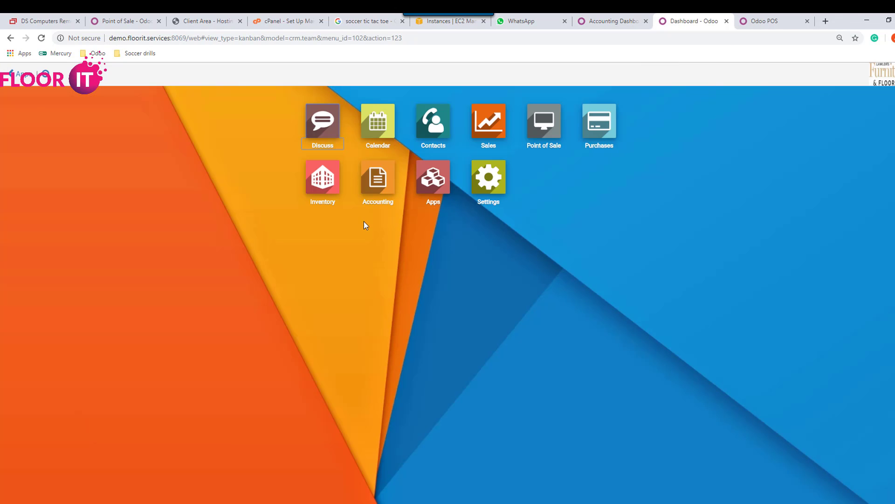
pyautogui.click(551, 129)
pyautogui.click(611, 21)
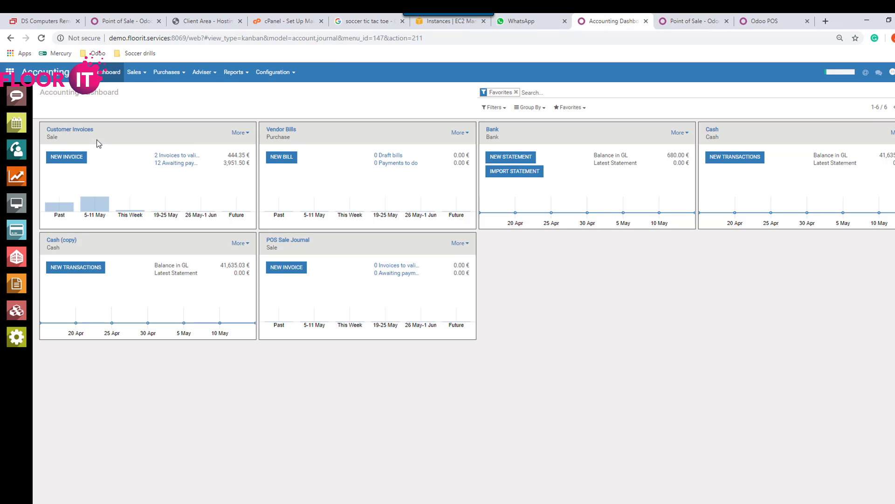
pyautogui.click(681, 23)
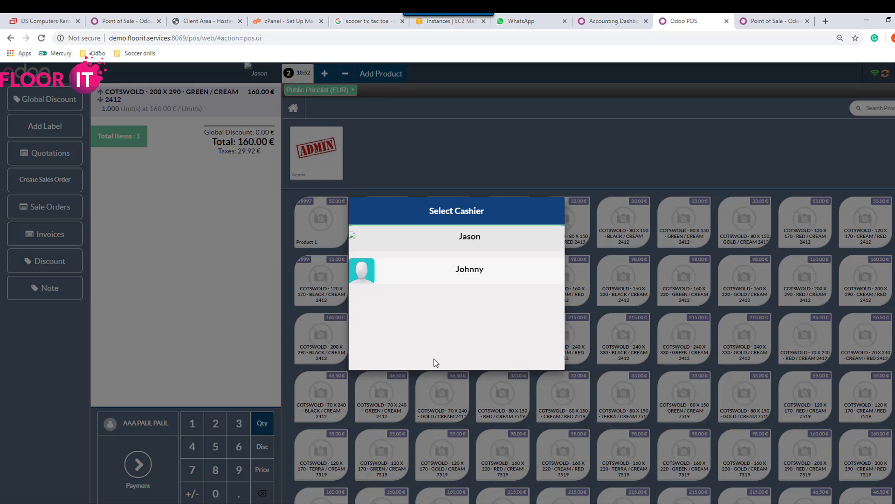
# In the Accounting Dashboard tab, use the apps grid to open the Sales app.
pyautogui.click(605, 24)
pyautogui.click(9, 72)
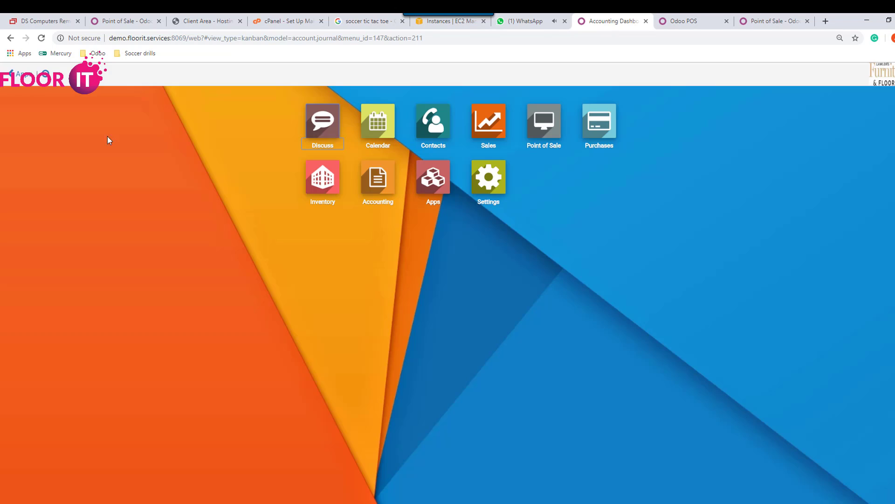
pyautogui.click(11, 79)
pyautogui.click(16, 77)
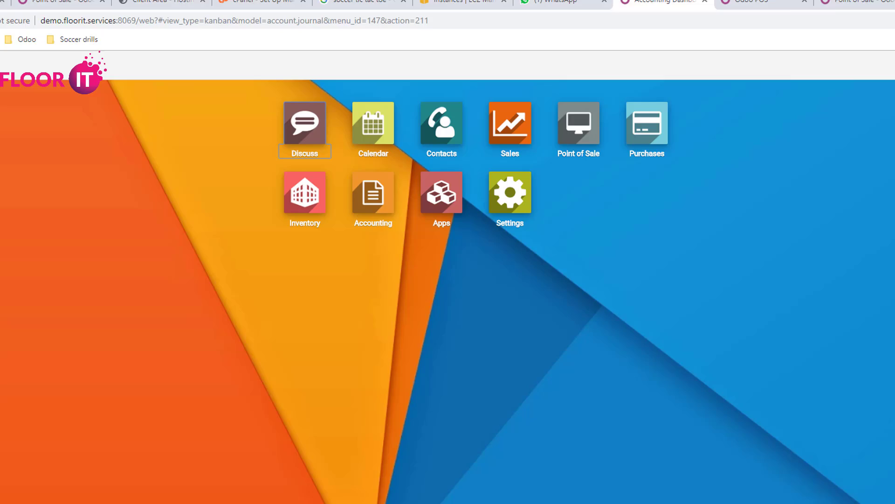
pyautogui.click(470, 123)
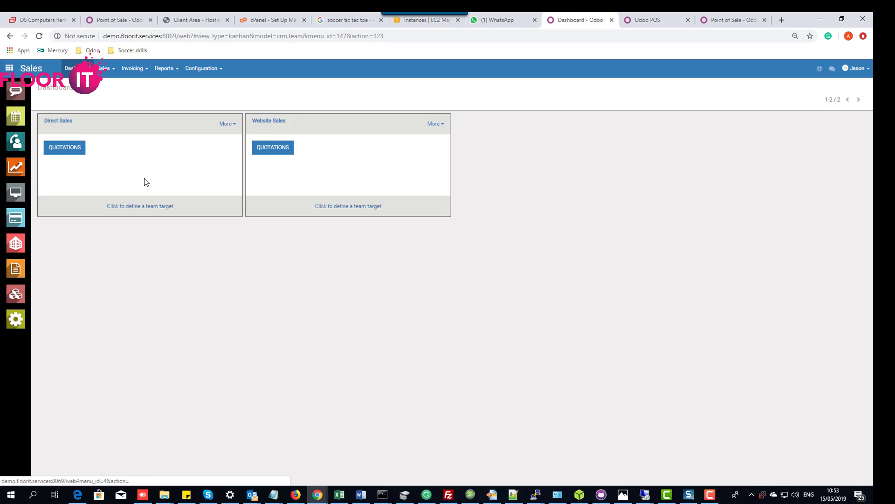
# Open Sales > Quotations to list all 379 quotations and orders, starting from SO472.
pyautogui.click(16, 166)
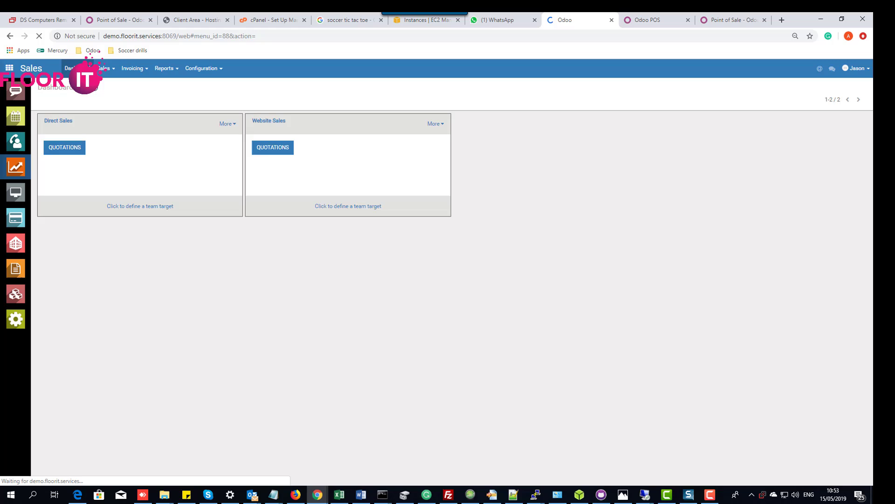
pyautogui.click(108, 70)
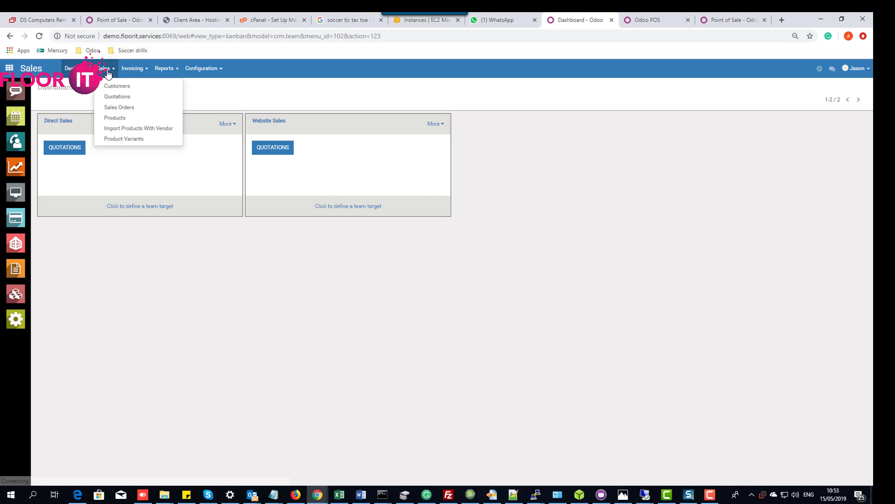
pyautogui.click(117, 97)
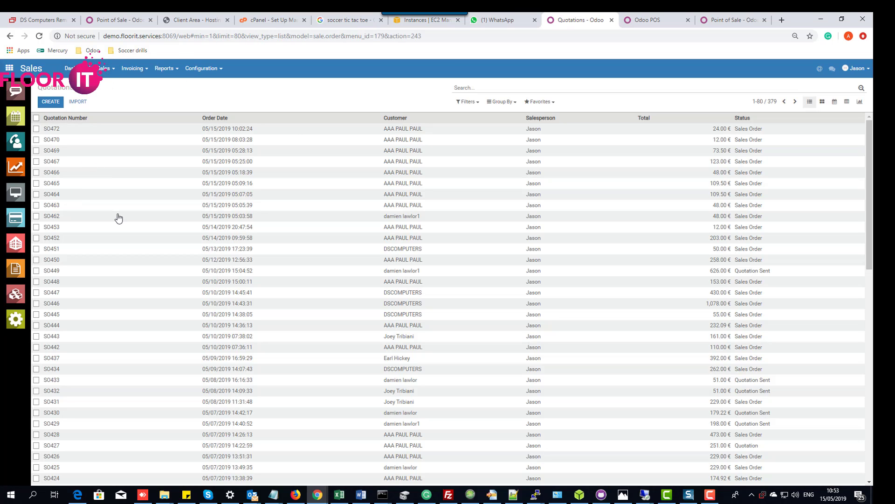